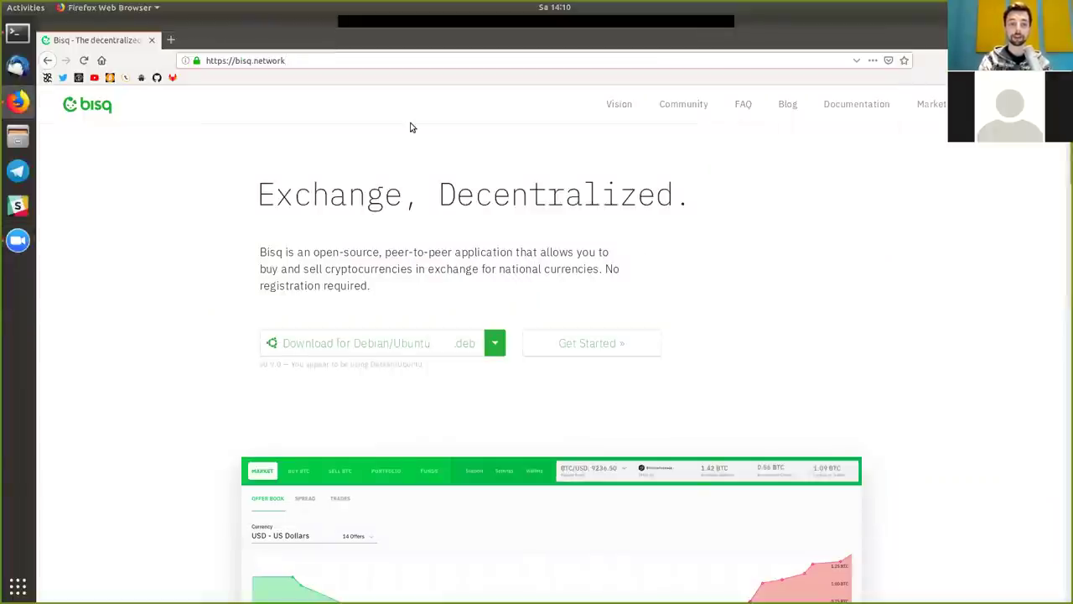
# - Download the Debian/Ubuntu .deb package from the Bisq homepage, choosing to open it with Software Install
pyautogui.click(240, 60)
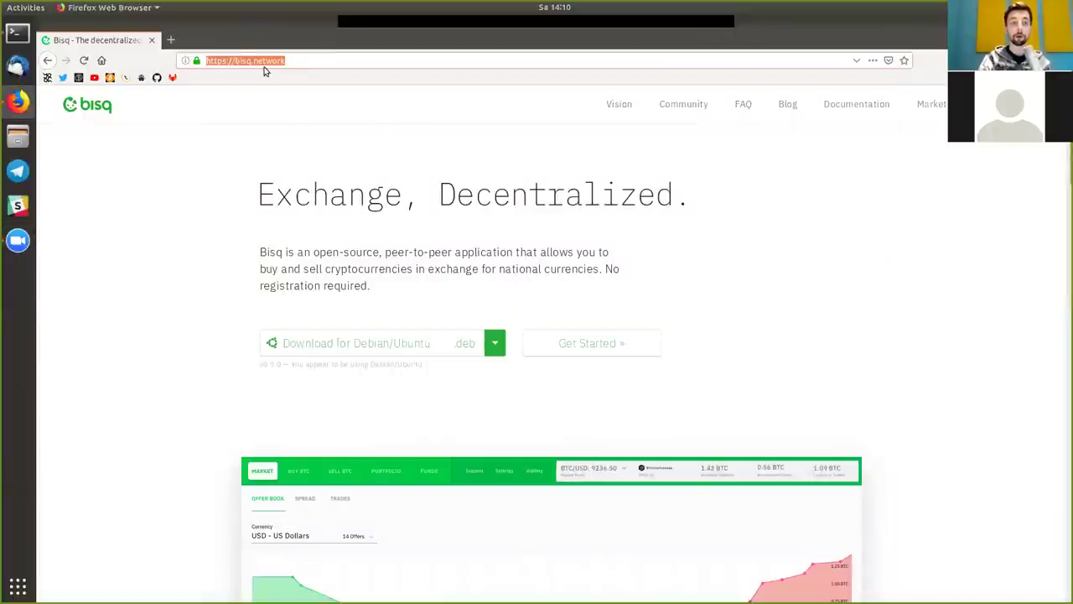
pyautogui.click(331, 164)
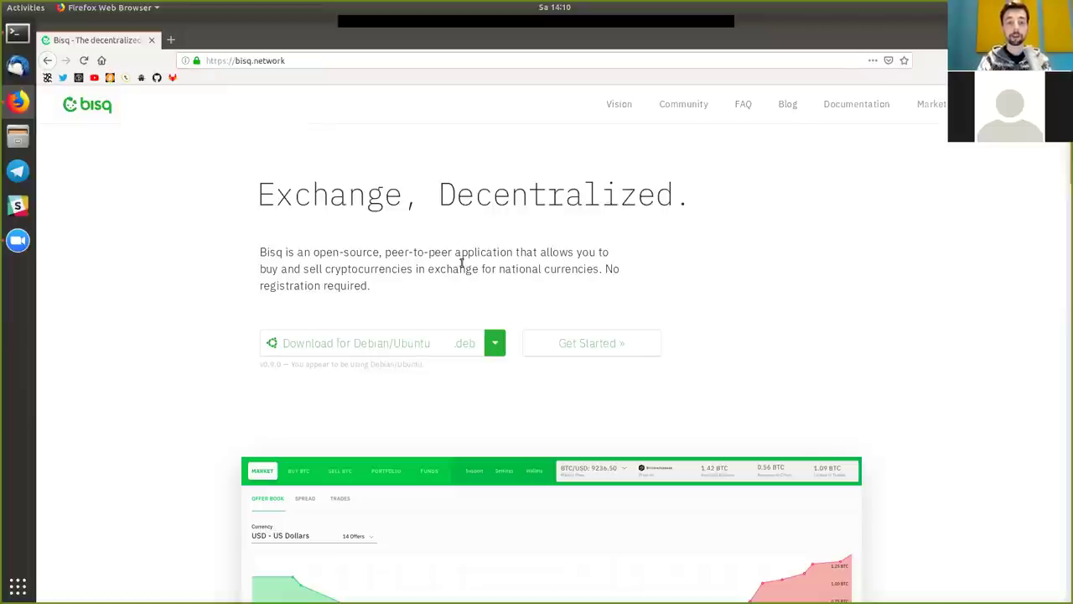
pyautogui.click(495, 344)
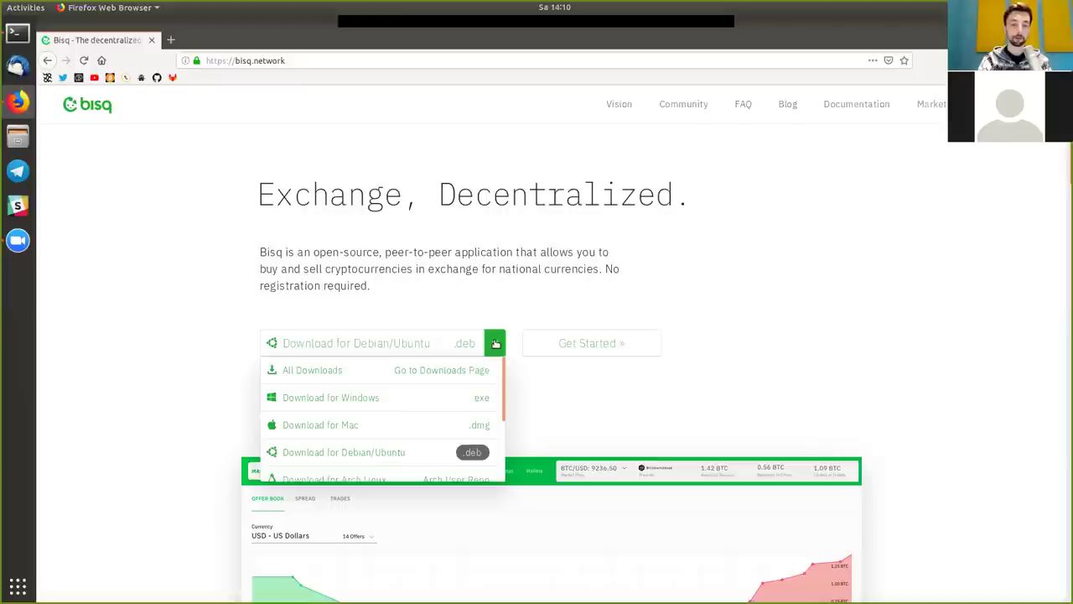
pyautogui.scroll(-2, 409, 378)
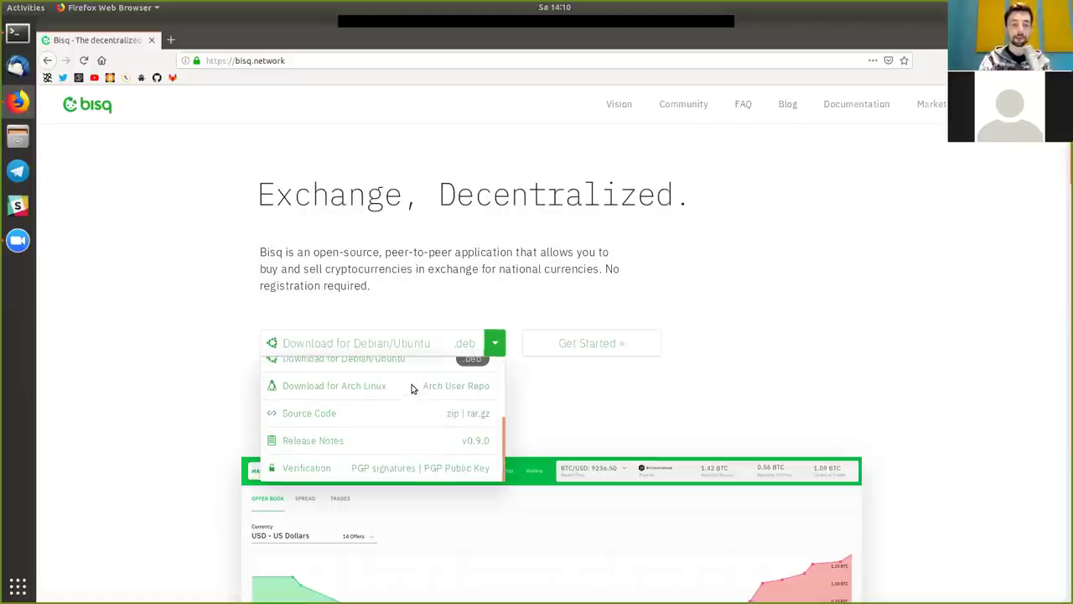
pyautogui.scroll(2, 411, 387)
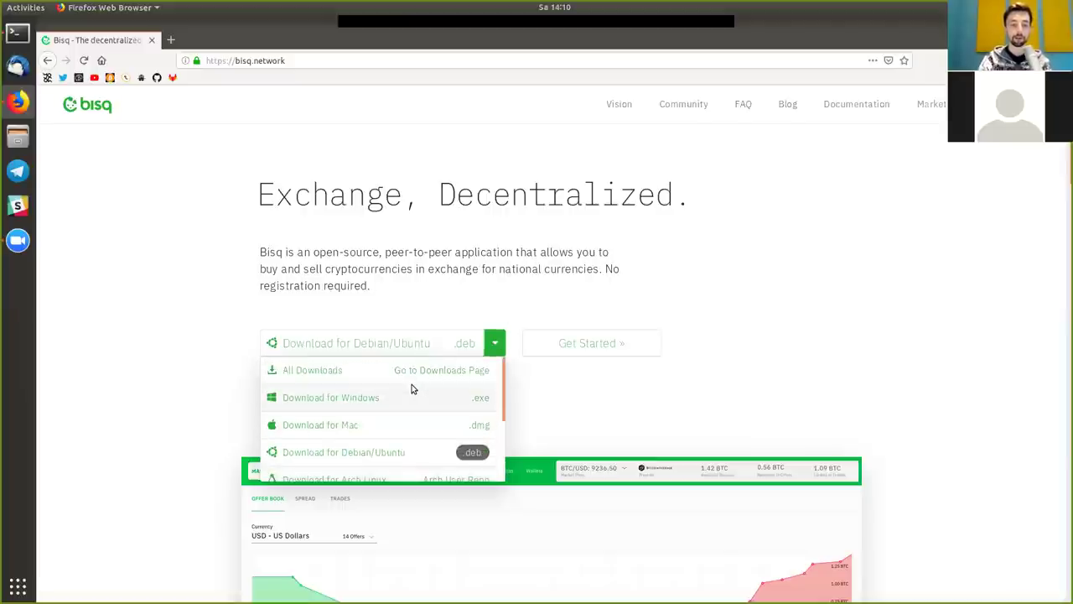
pyautogui.click(470, 314)
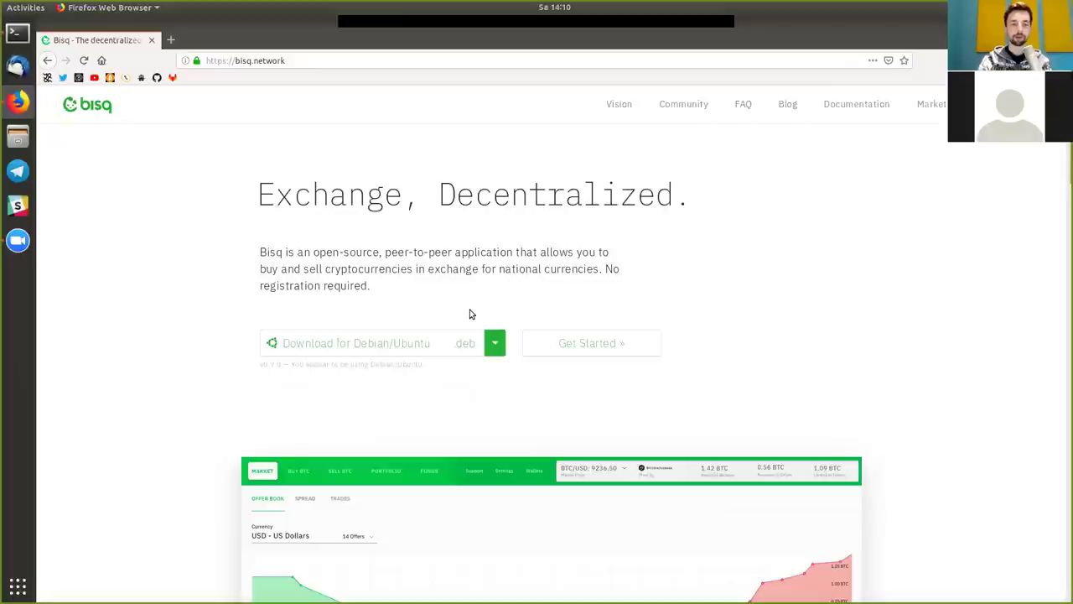
pyautogui.click(424, 339)
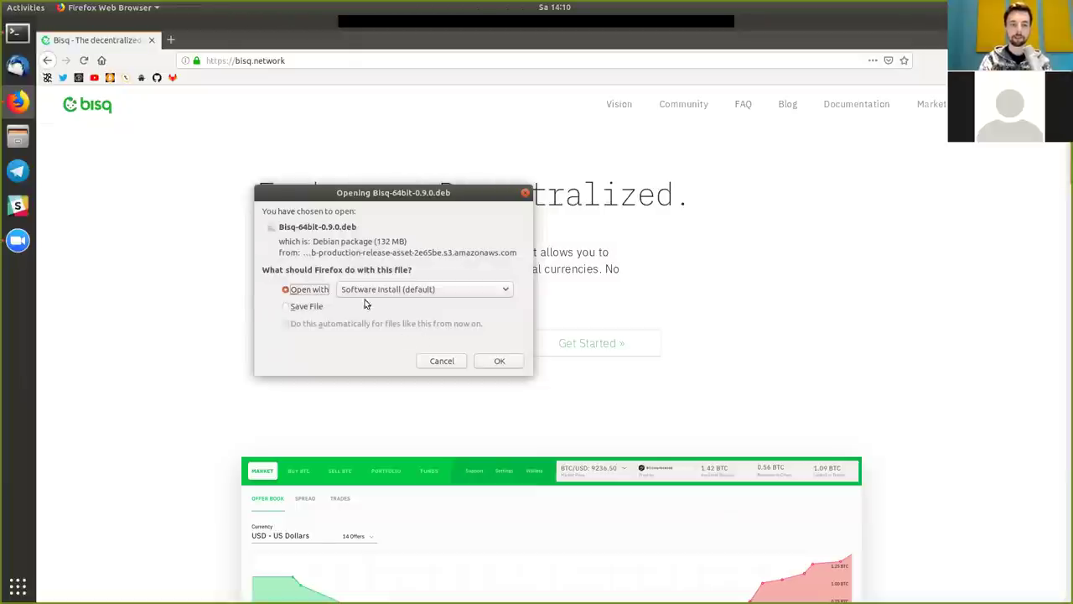
pyautogui.click(498, 365)
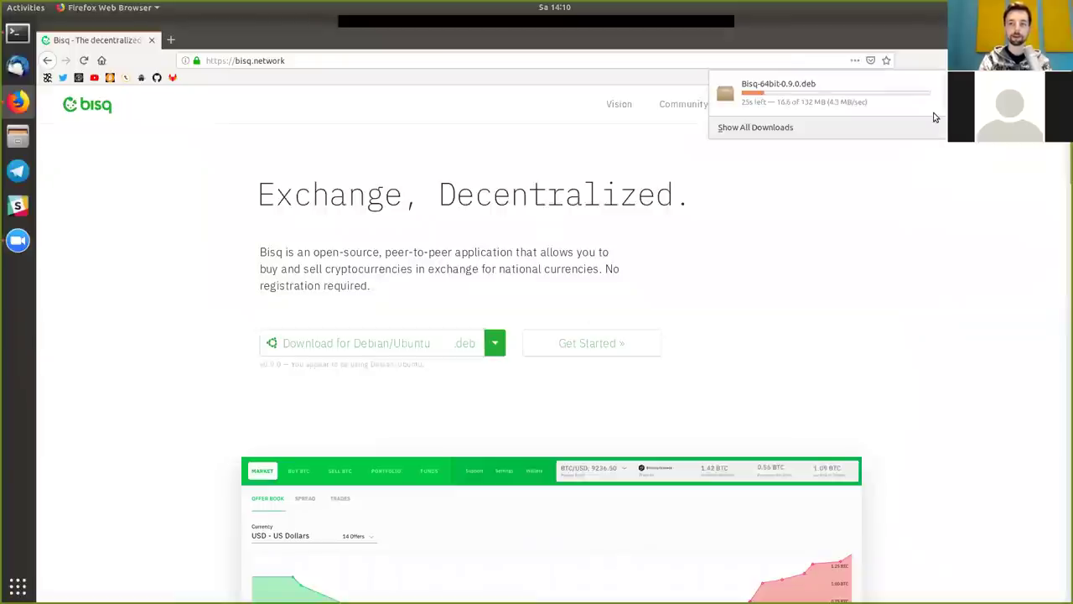
pyautogui.click(843, 281)
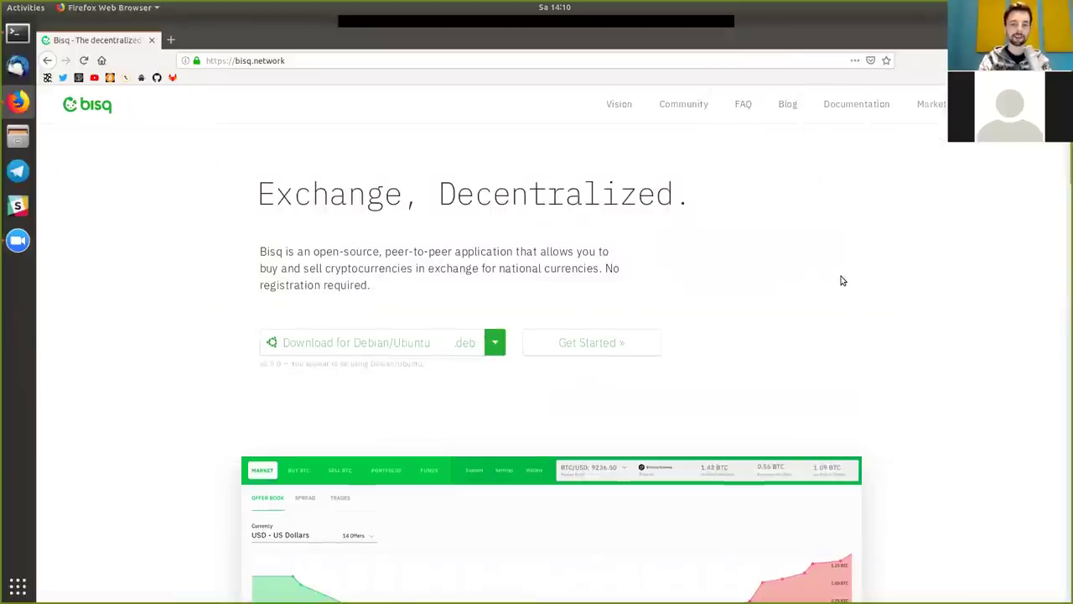
# - Examine the Decentralized and No Identity Verification entries in the Features section of the Bisq homepage
pyautogui.scroll(-6, 843, 281)
pyautogui.scroll(-4, 843, 281)
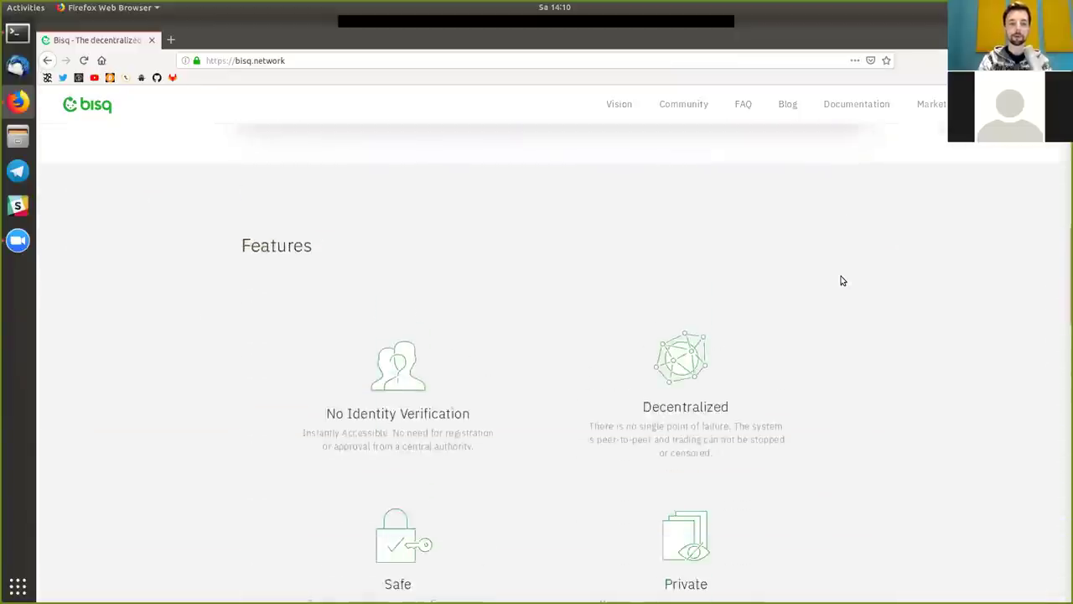
pyautogui.scroll(-1, 843, 281)
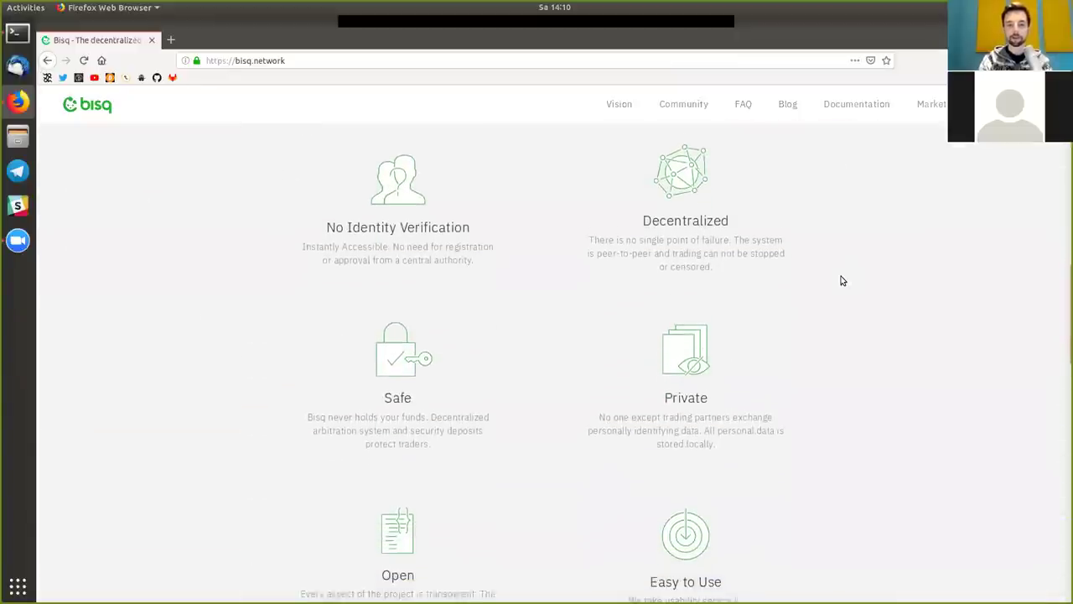
pyautogui.doubleClick(718, 215)
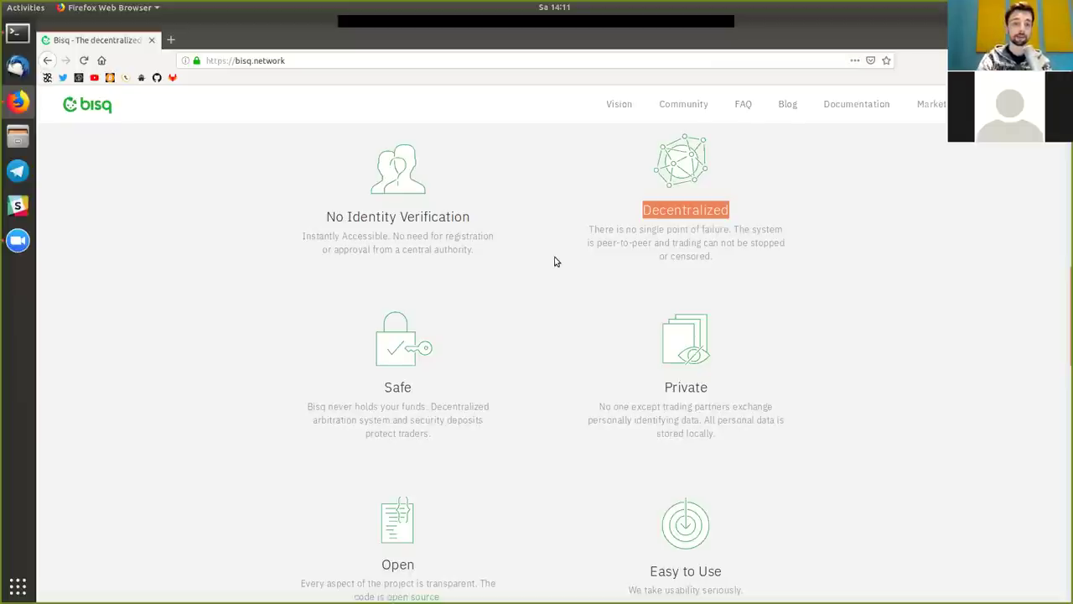
pyautogui.doubleClick(330, 216)
pyautogui.moveTo(330, 216); pyautogui.dragTo(417, 220)
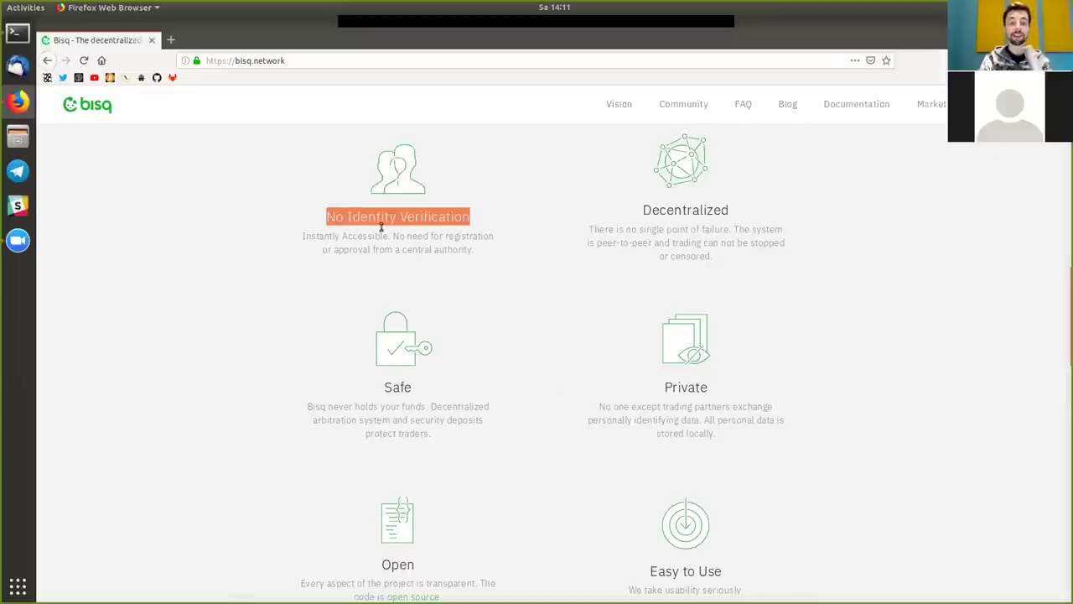
pyautogui.click(503, 263)
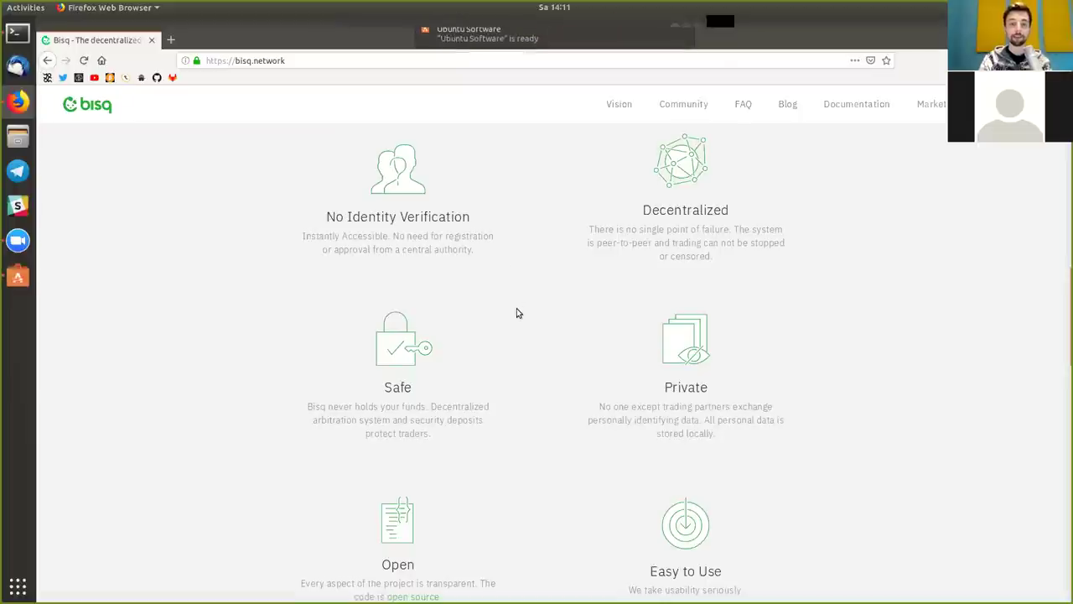
# - Read the Safe and Private feature descriptions, highlighting the passages on held funds, trading partners and personally identifying data
pyautogui.scroll(-1, 516, 312)
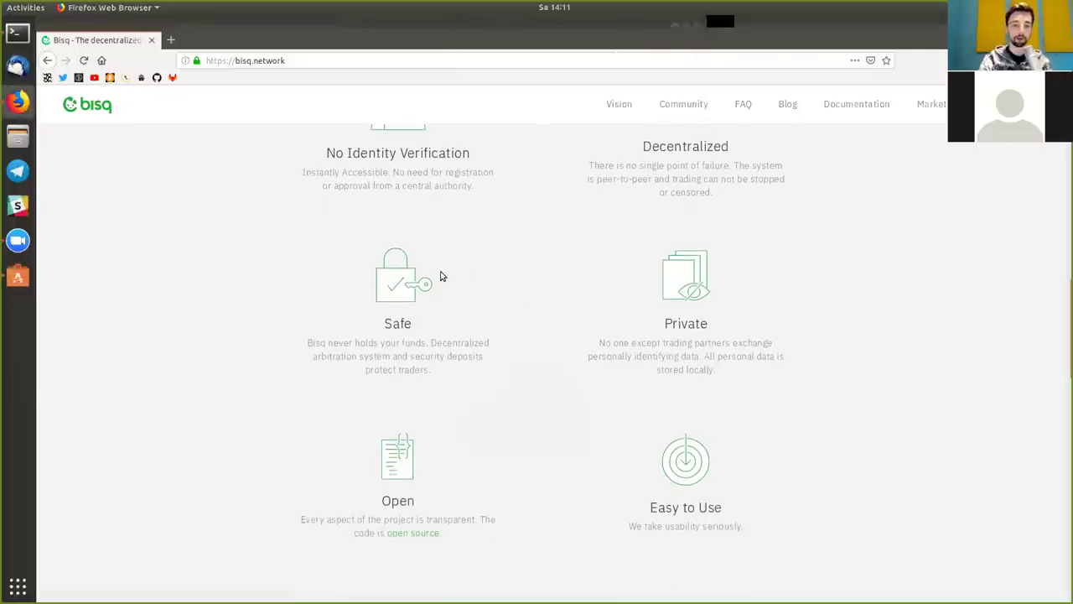
pyautogui.scroll(-1, 508, 301)
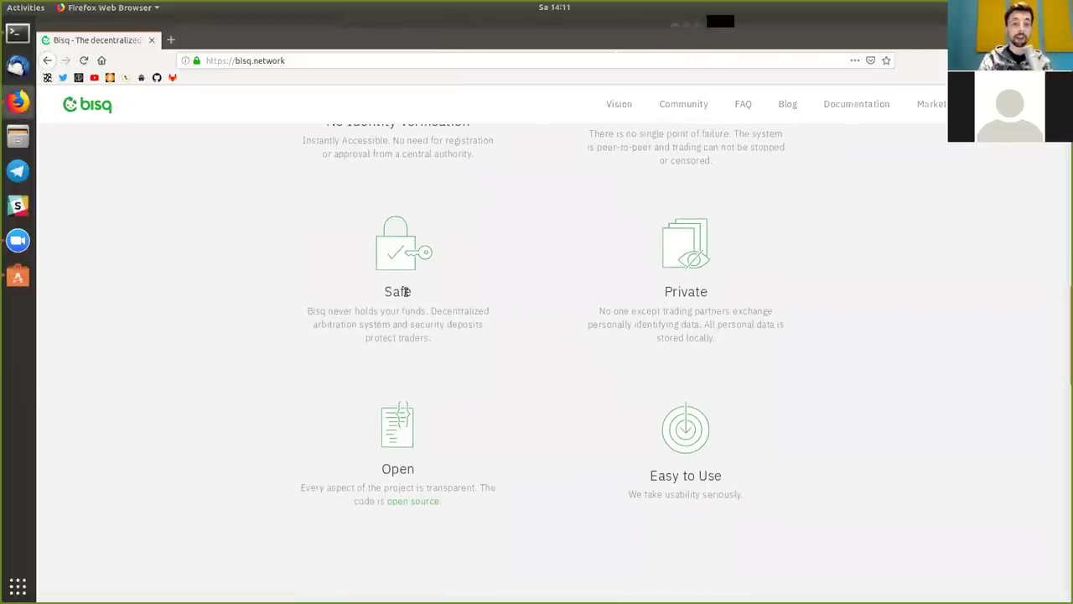
pyautogui.doubleClick(406, 291)
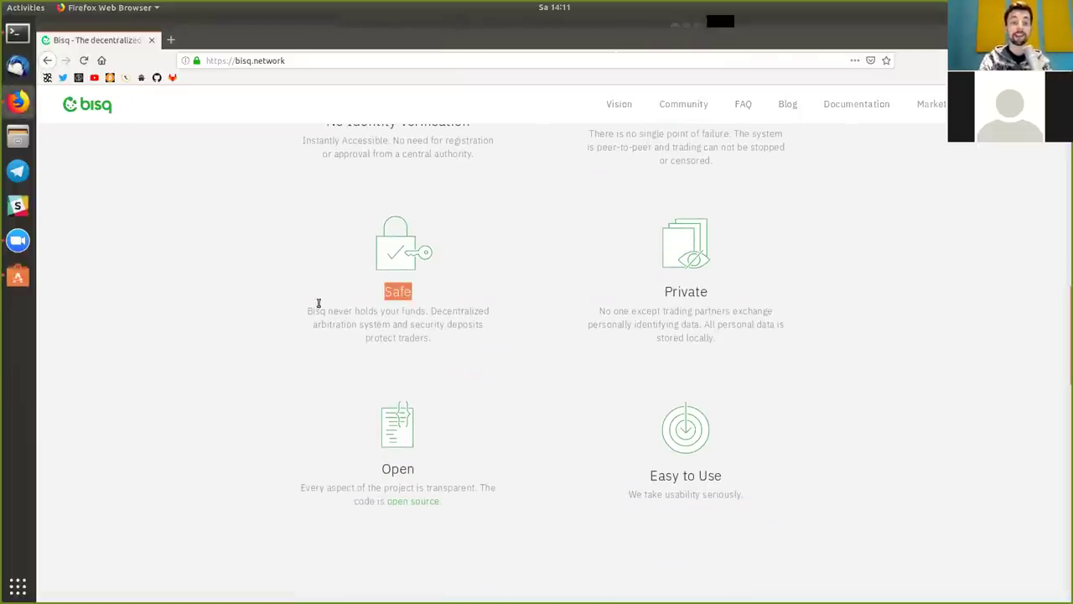
pyautogui.moveTo(311, 310); pyautogui.dragTo(405, 313)
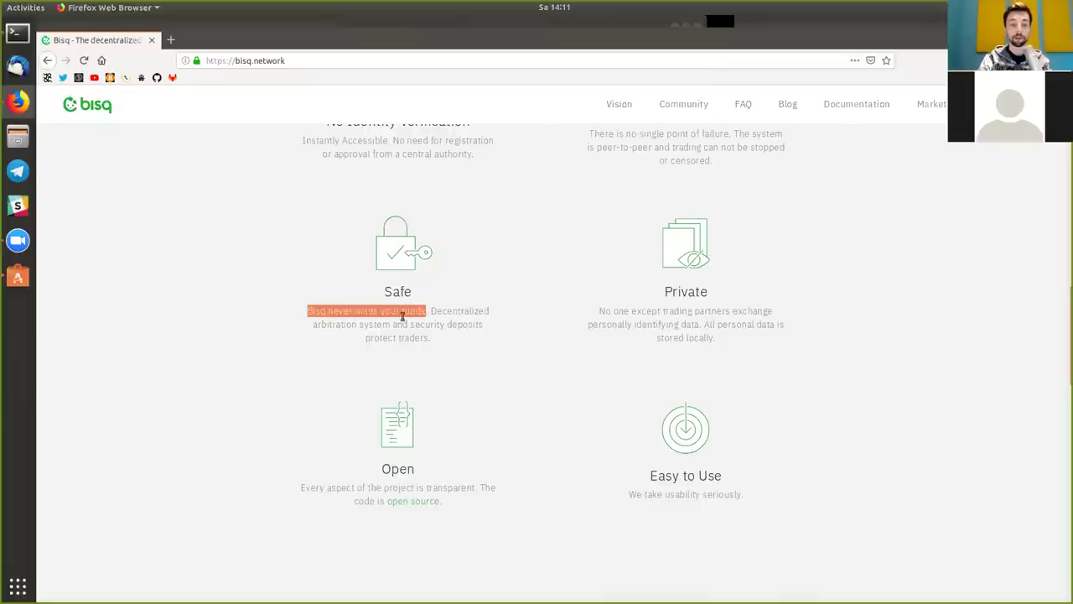
pyautogui.click(549, 384)
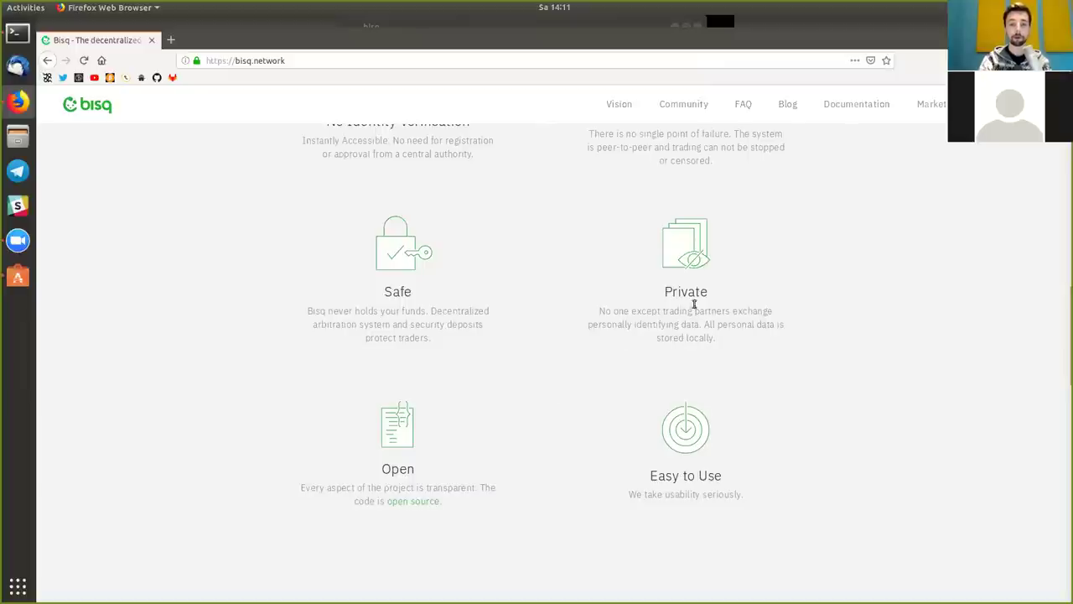
pyautogui.doubleClick(691, 290)
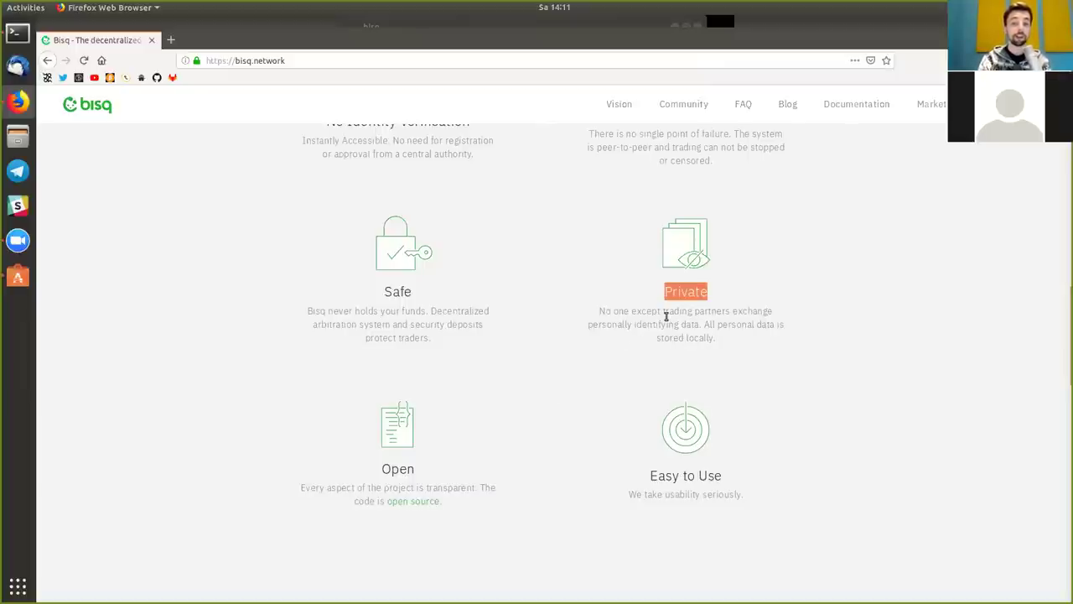
pyautogui.moveTo(666, 316); pyautogui.dragTo(709, 311)
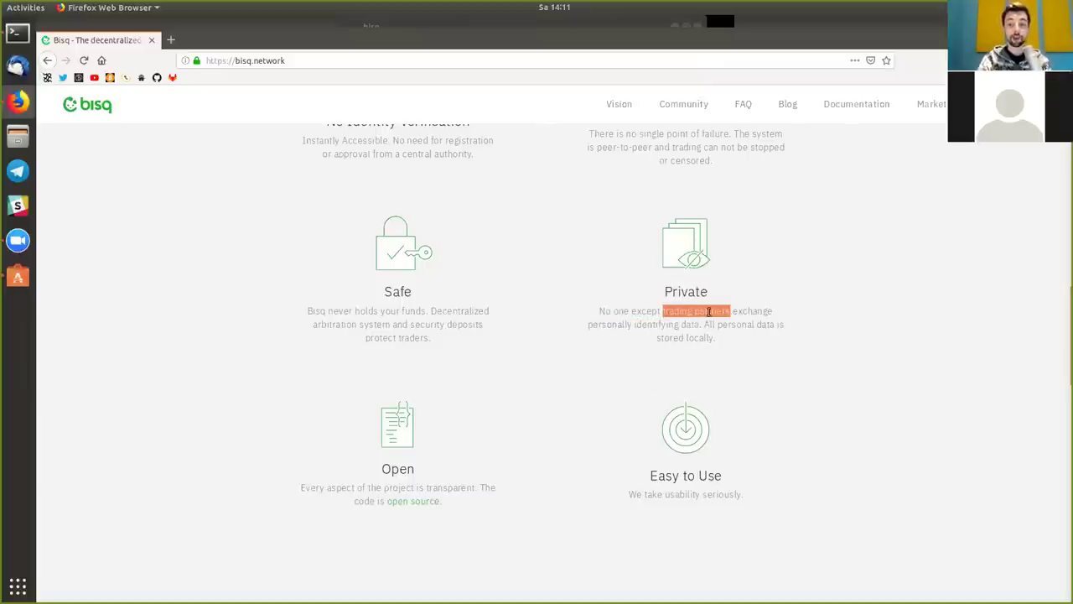
pyautogui.doubleClick(626, 324)
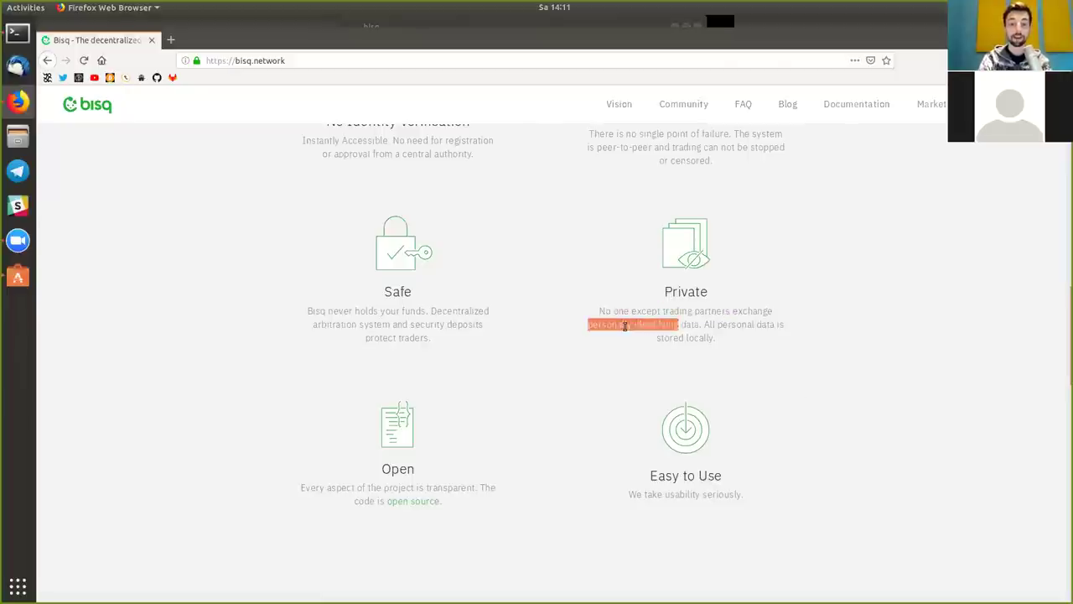
pyautogui.moveTo(626, 325); pyautogui.dragTo(697, 325)
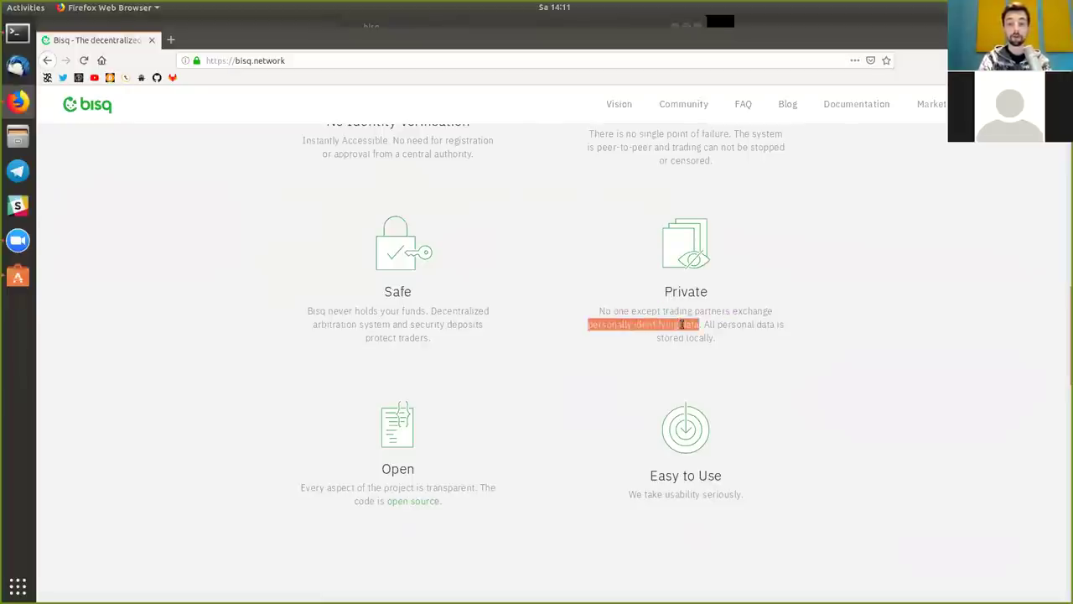
pyautogui.click(853, 406)
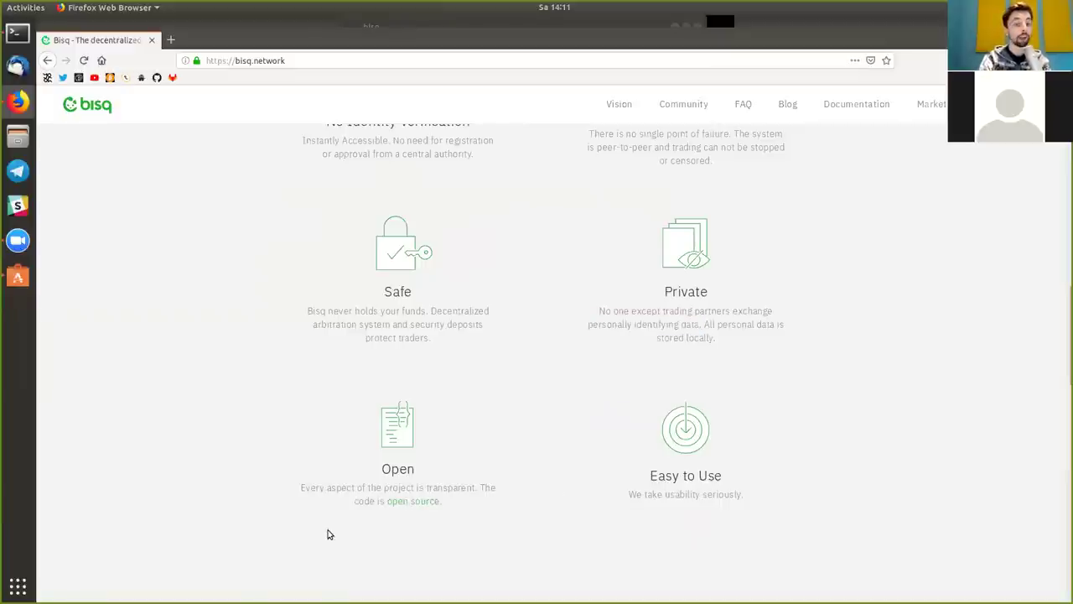
# - Read the Open and Easy to Use feature descriptions, highlighting the sentence about the open source code
pyautogui.doubleClick(393, 471)
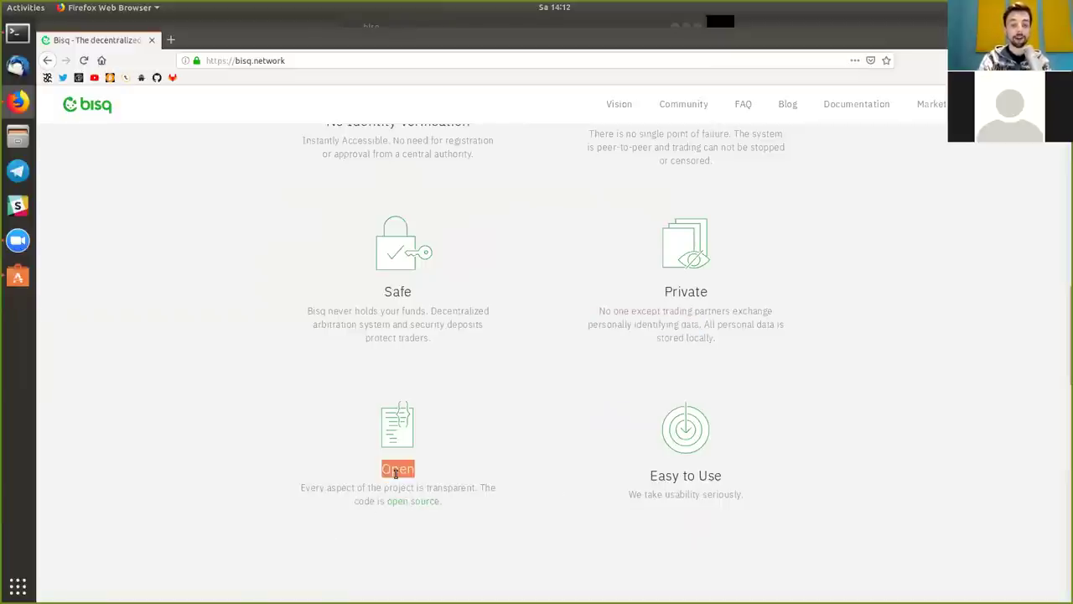
pyautogui.click(480, 479)
pyautogui.moveTo(481, 483); pyautogui.dragTo(484, 502)
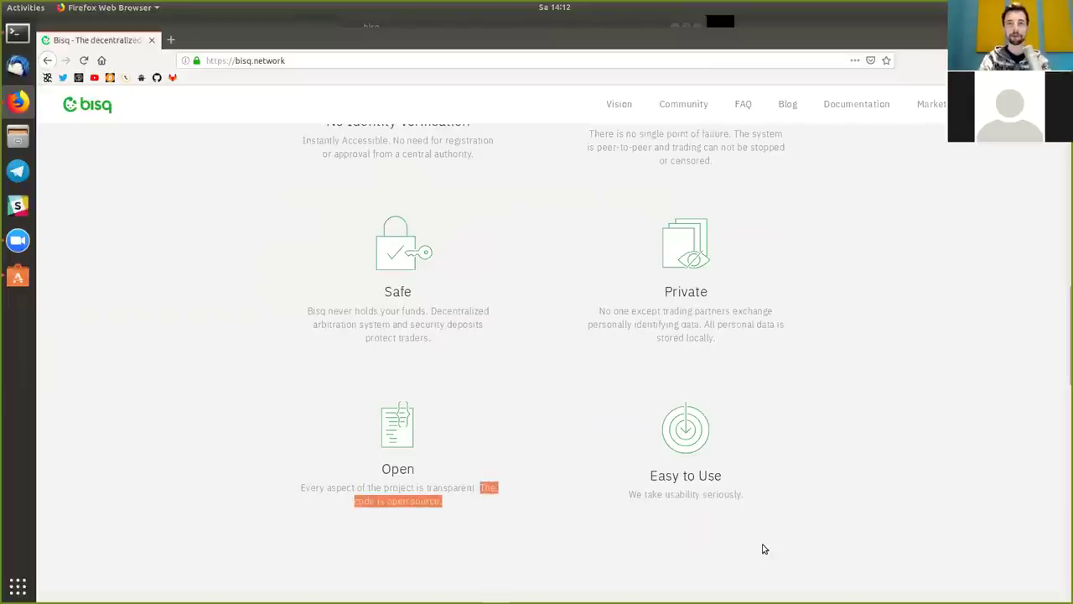
pyautogui.moveTo(651, 476); pyautogui.dragTo(723, 478)
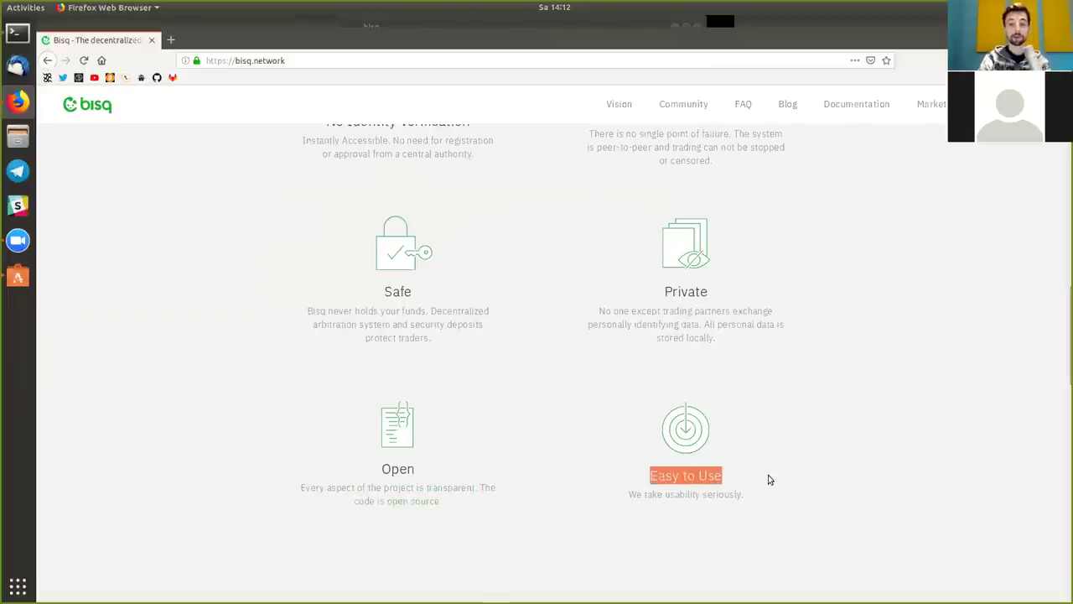
pyautogui.scroll(-3, 798, 417)
pyautogui.scroll(3, 798, 416)
pyautogui.click(799, 417)
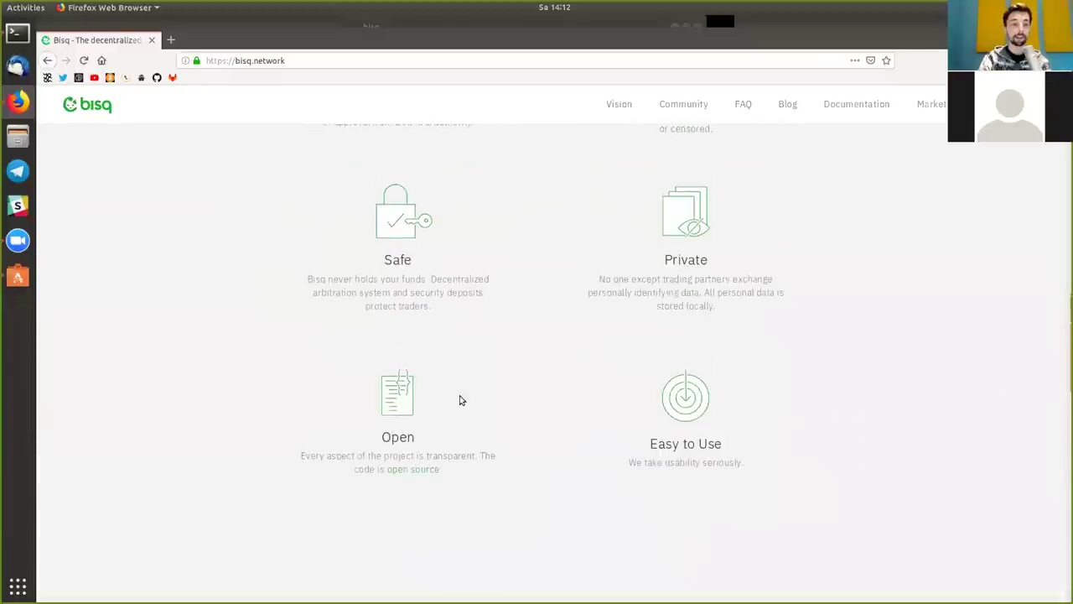
# - Switch to Ubuntu Software and install the bisq package, authenticating with the account password
pyautogui.click(18, 276)
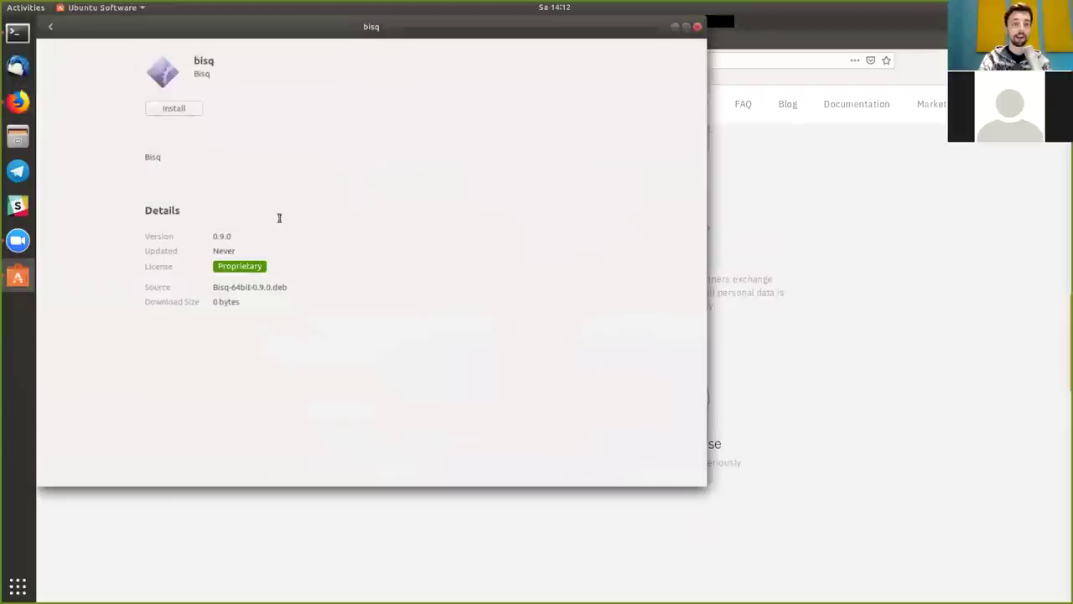
pyautogui.click(175, 109)
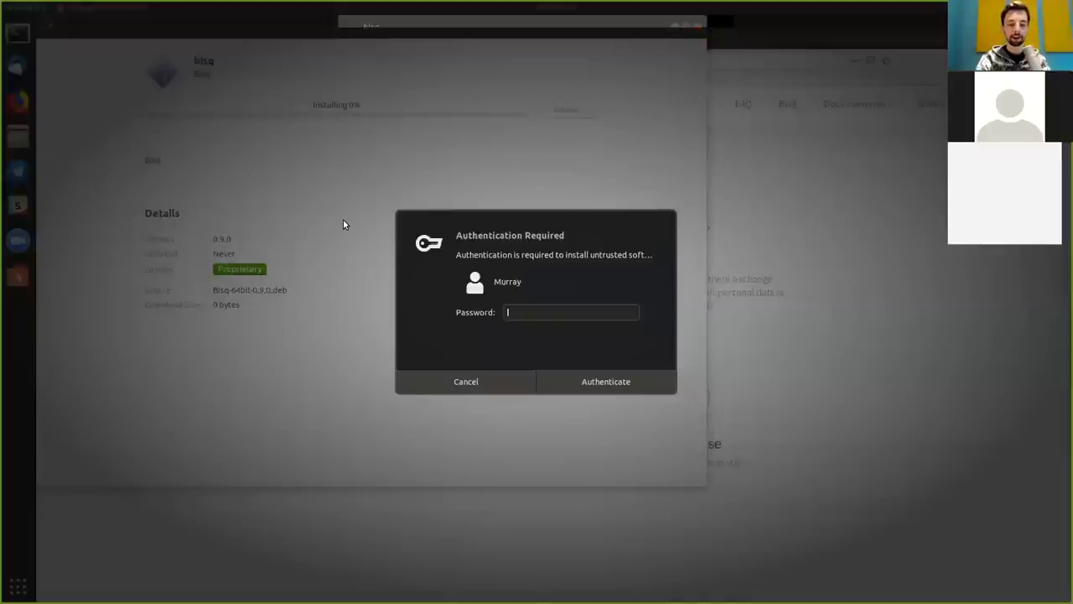
pyautogui.write('***')
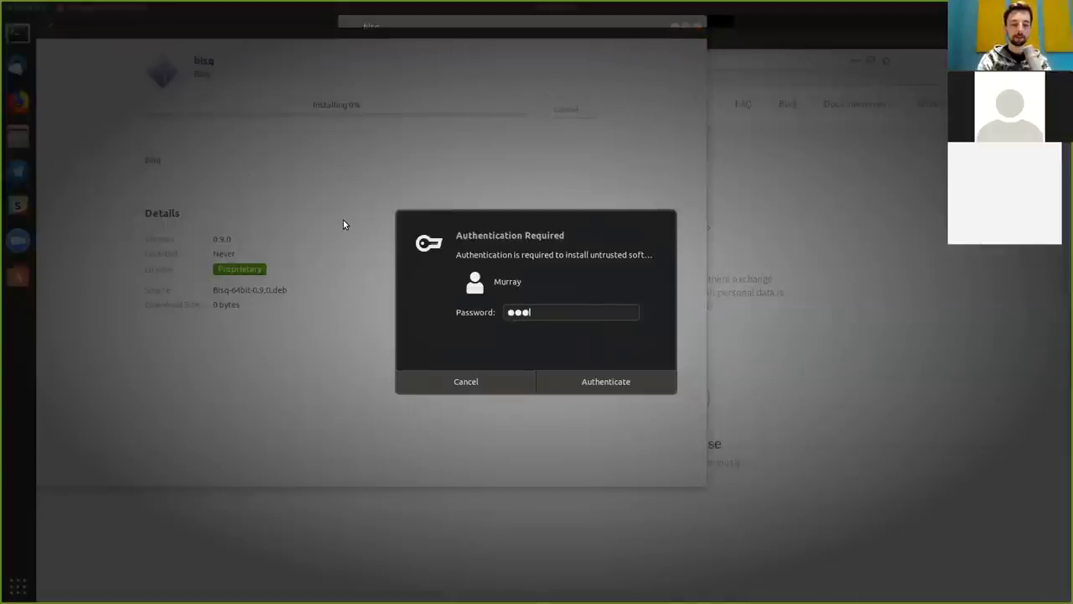
pyautogui.write('******')
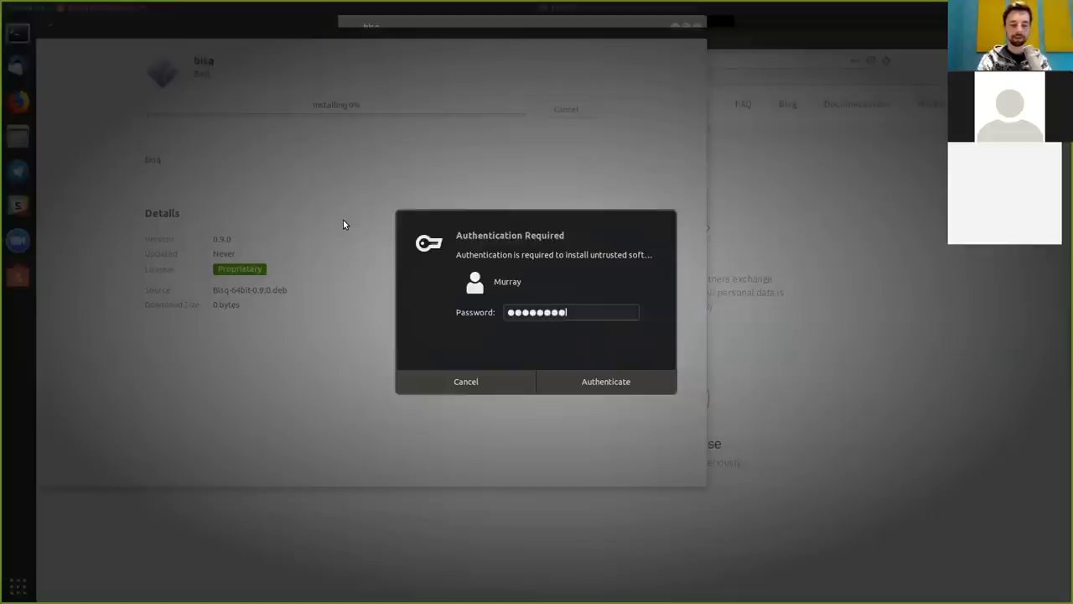
pyautogui.write('***')
pyautogui.press('Return')
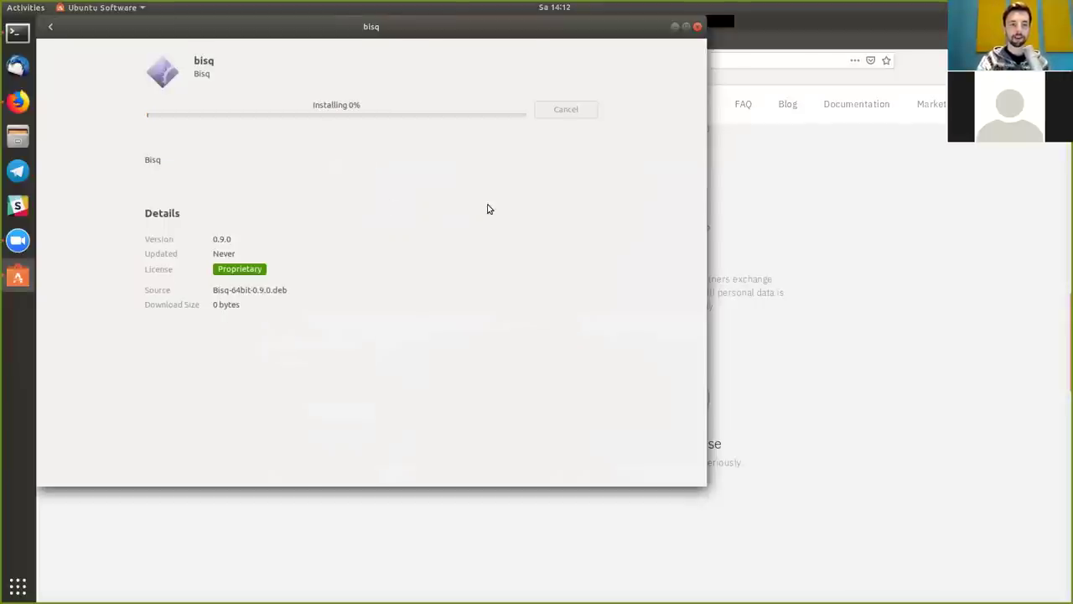
# - Check the package's version in its details, and view the How to Get Started section of the Bisq website in Firefox
pyautogui.moveTo(213, 239); pyautogui.dragTo(238, 243)
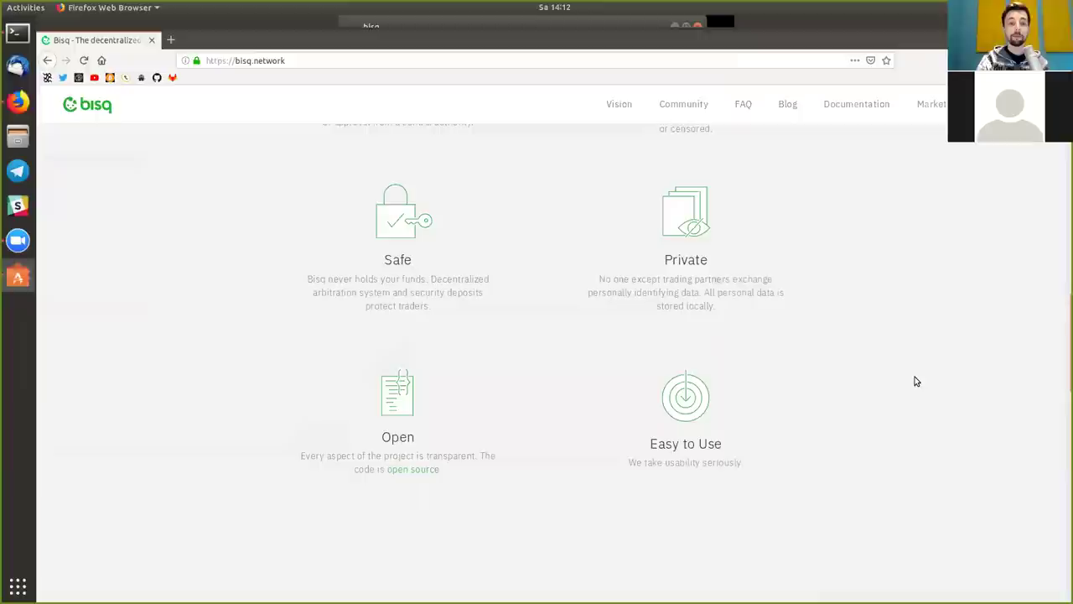
pyautogui.click(916, 381)
pyautogui.scroll(-8, 914, 380)
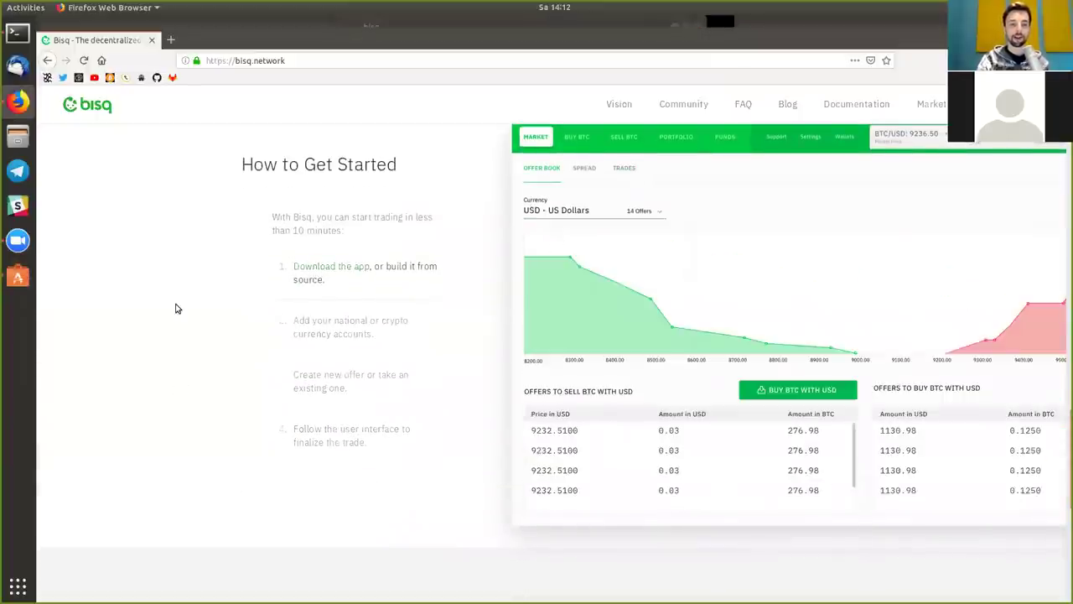
# - View the Join the Community section of the Bisq website, highlighting its heading
pyautogui.scroll(-2, 175, 307)
pyautogui.scroll(-5, 176, 308)
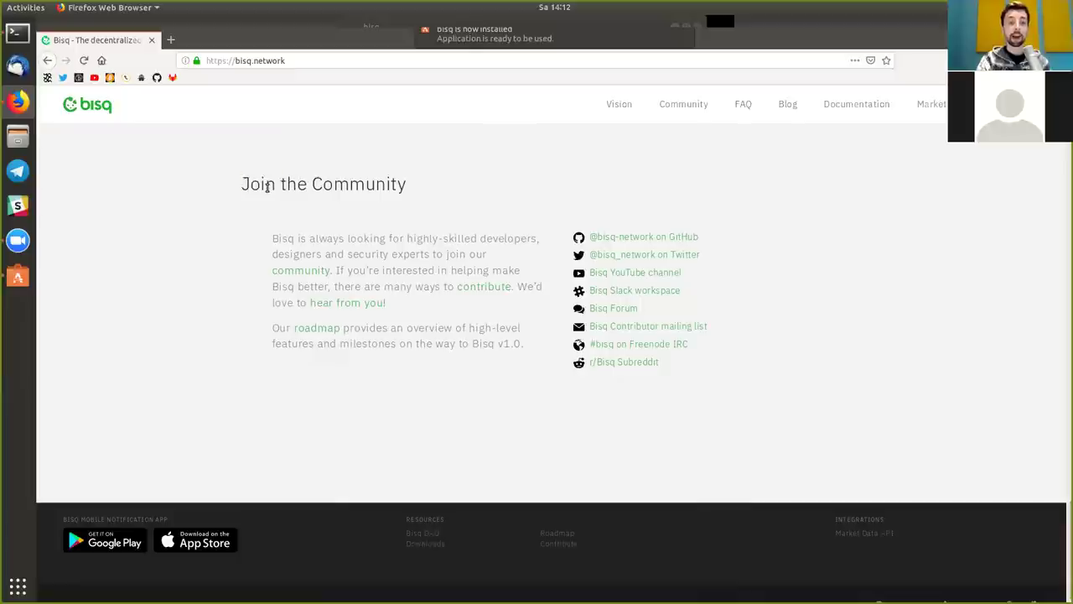
pyautogui.tripleClick(267, 188)
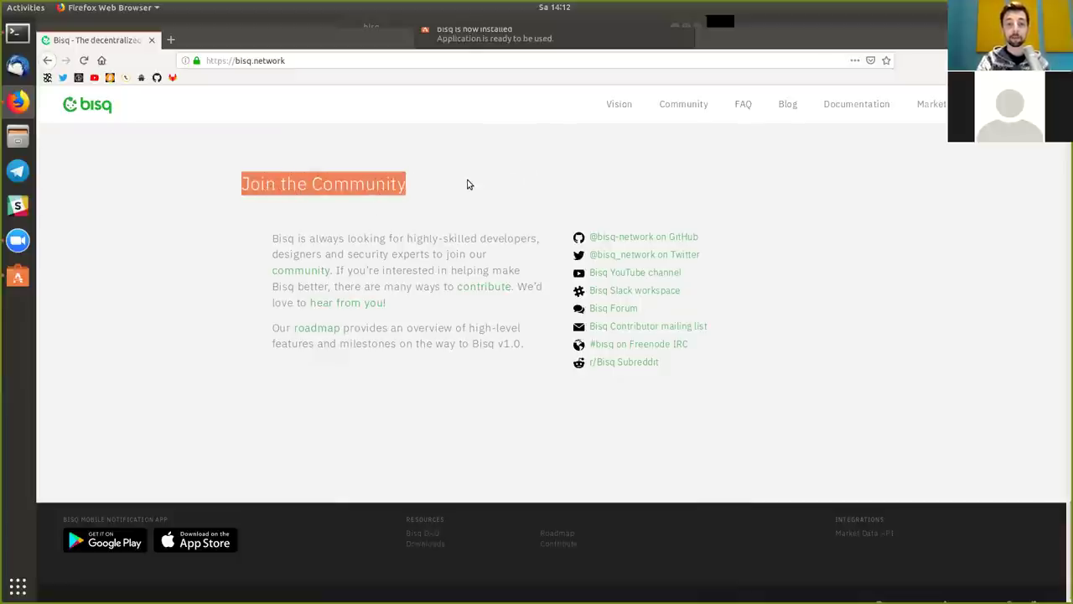
pyautogui.click(466, 183)
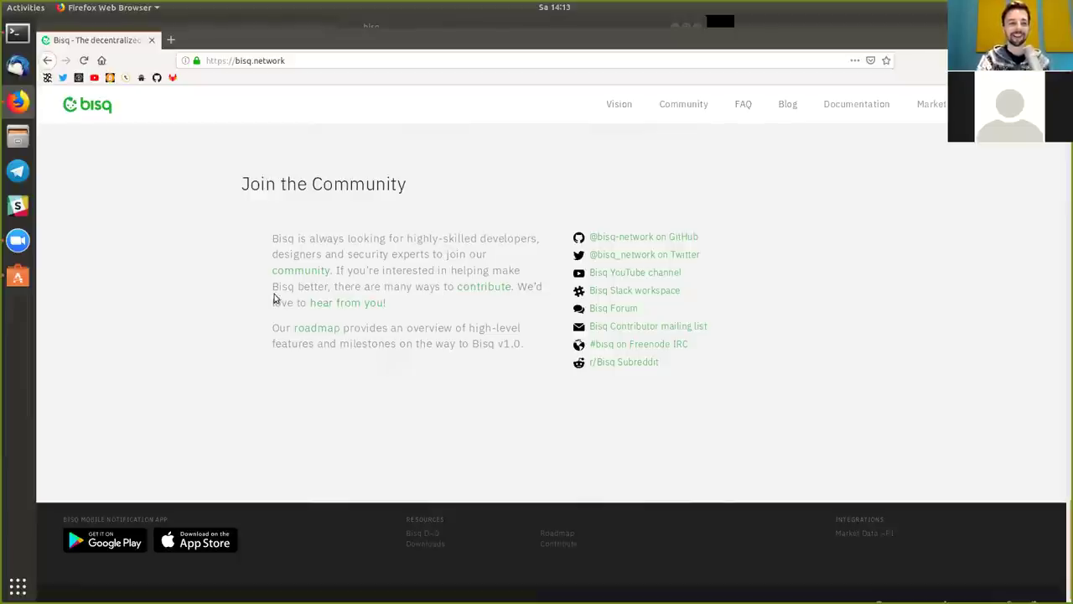
# - Switch to Ubuntu Software and close its window
pyautogui.click(14, 282)
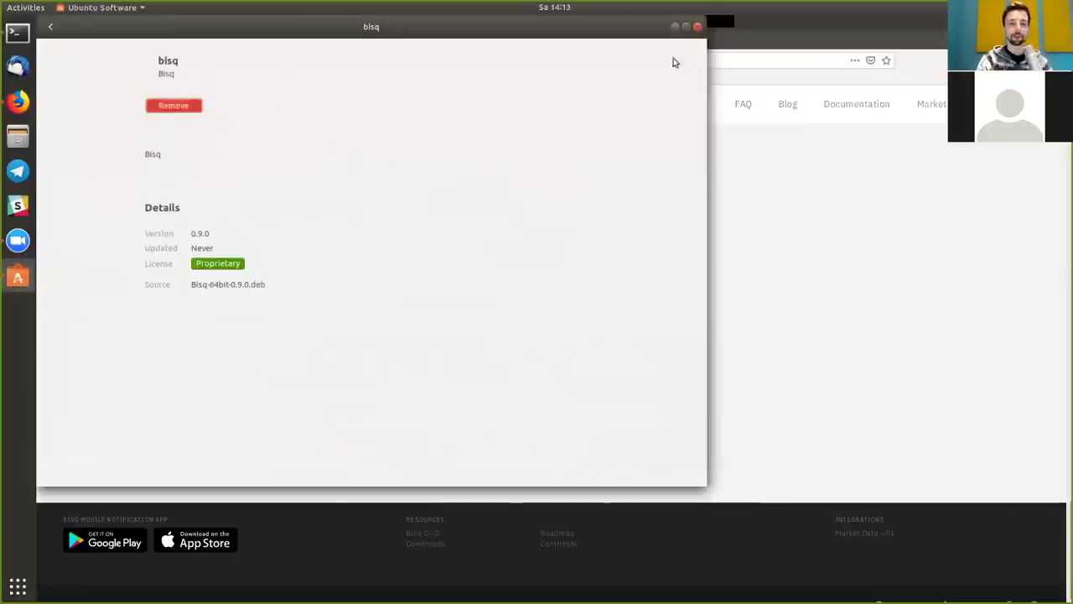
pyautogui.click(698, 25)
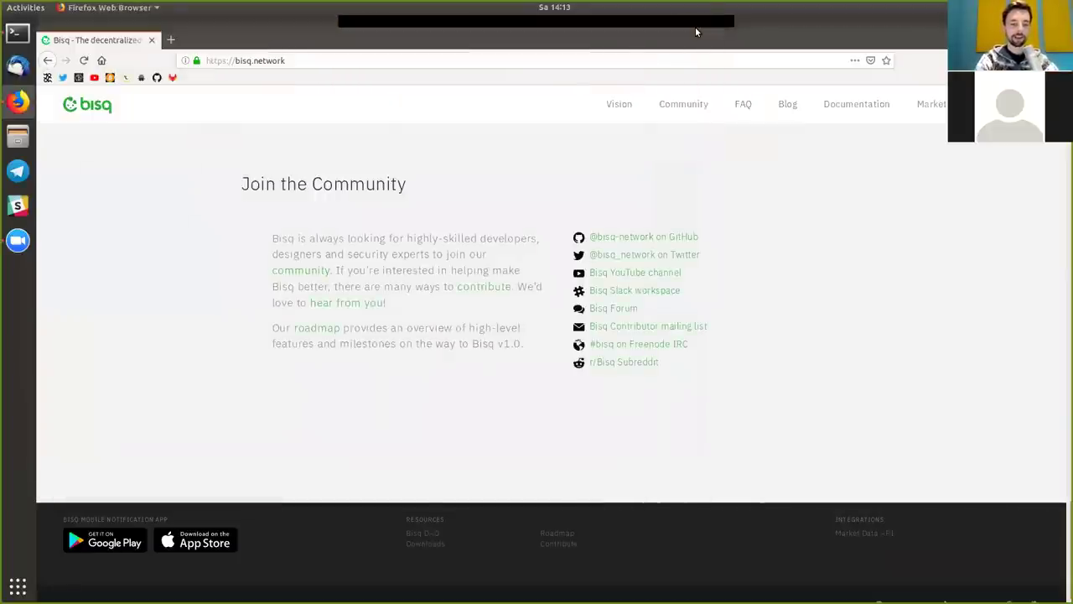
# - Search the installed applications for "bisq", launch Bisq and accept its user agreement
pyautogui.press('super')
pyautogui.write('bisq')
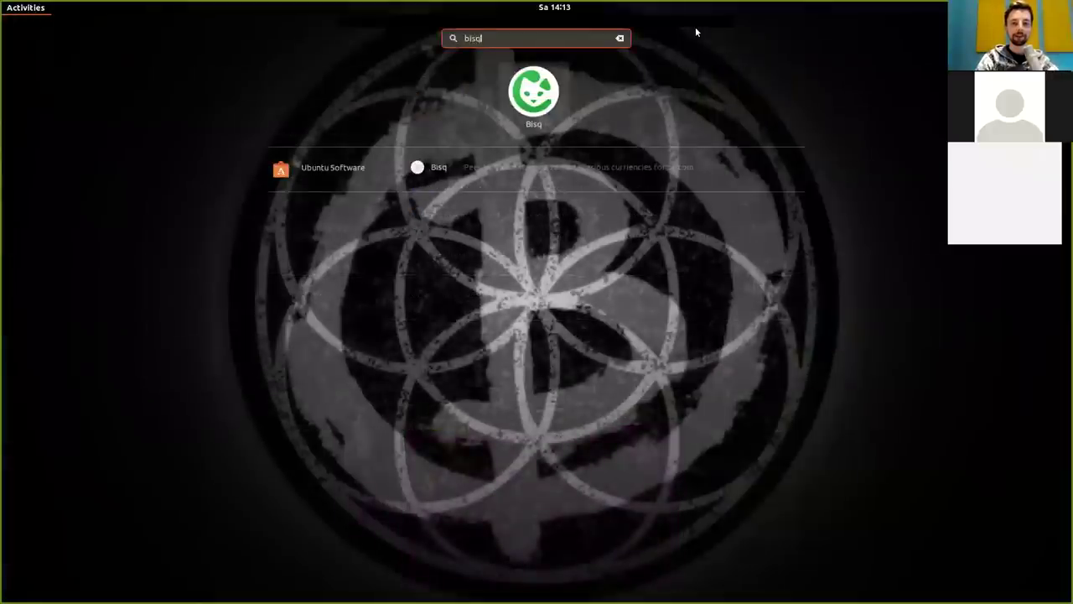
pyautogui.click(550, 93)
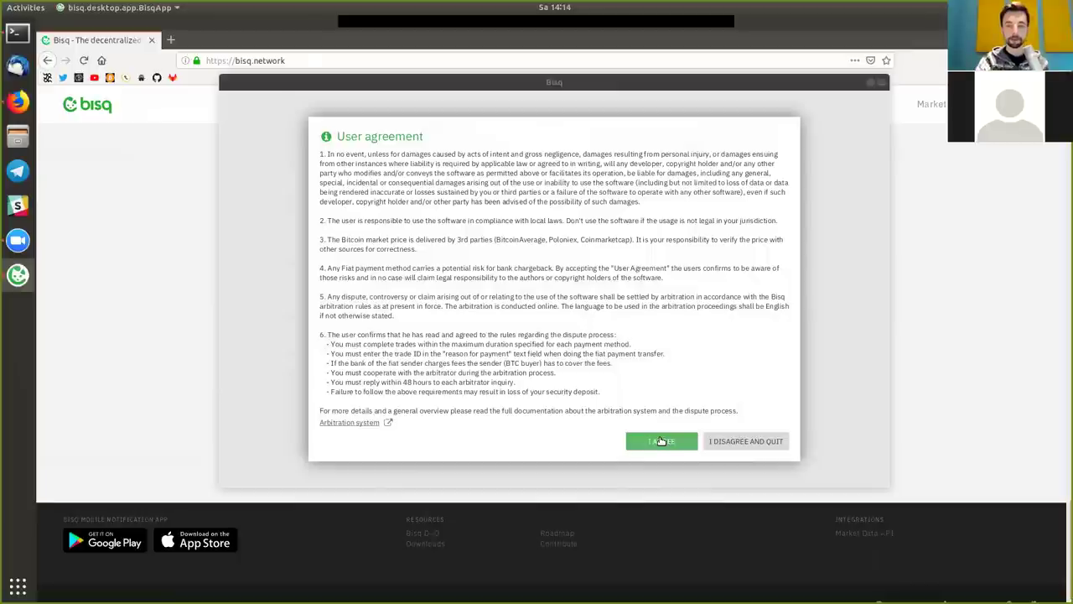
pyautogui.click(661, 441)
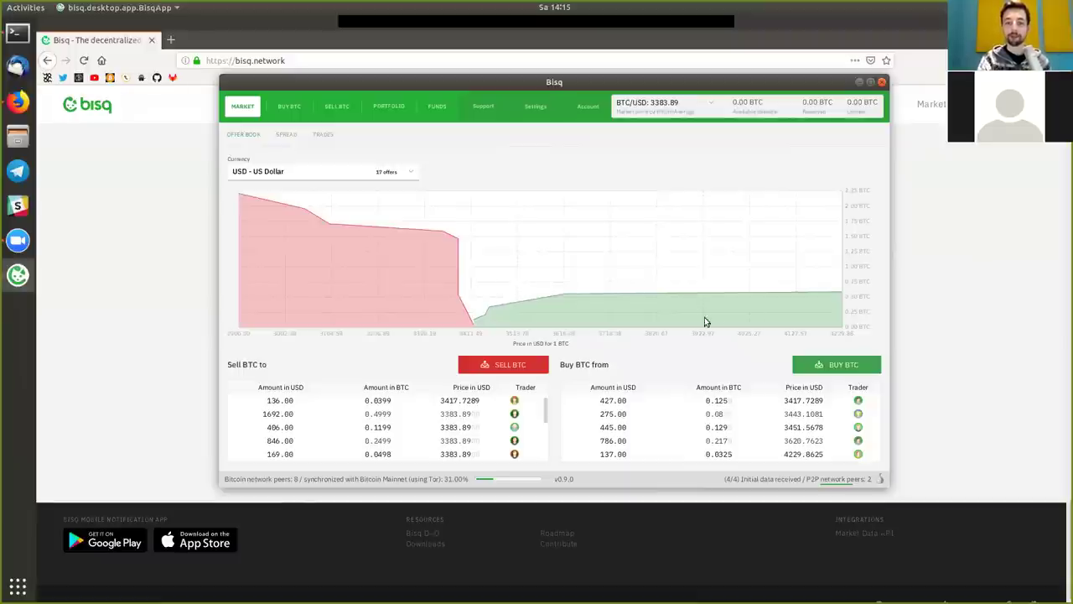
# - Try Bisq maximized and restore its floating window, with the terminal behind it minimized
pyautogui.click(871, 82)
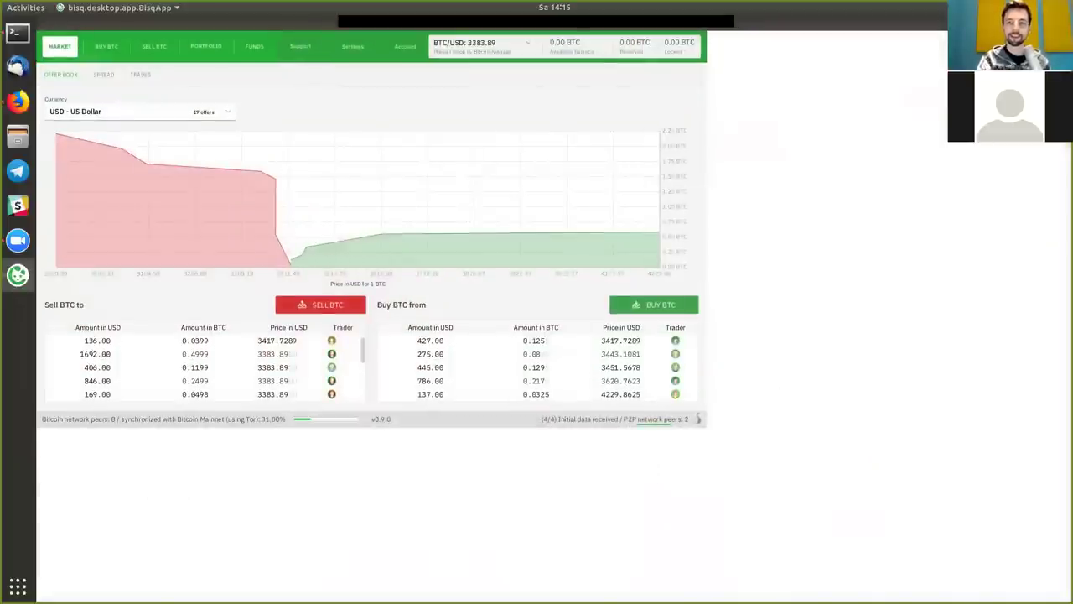
pyautogui.press('super+Down')
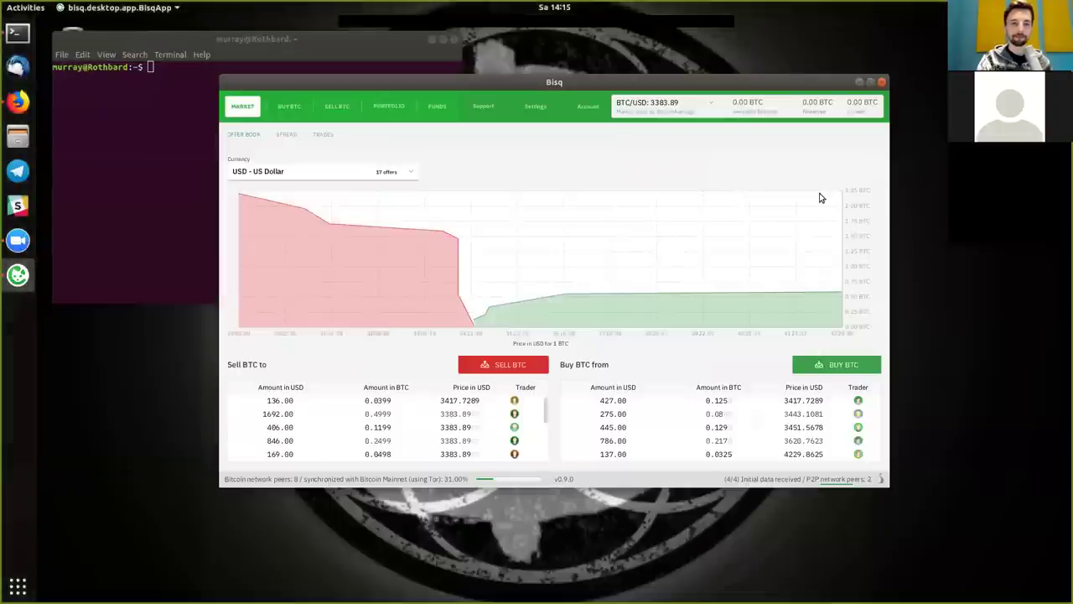
pyautogui.click(431, 39)
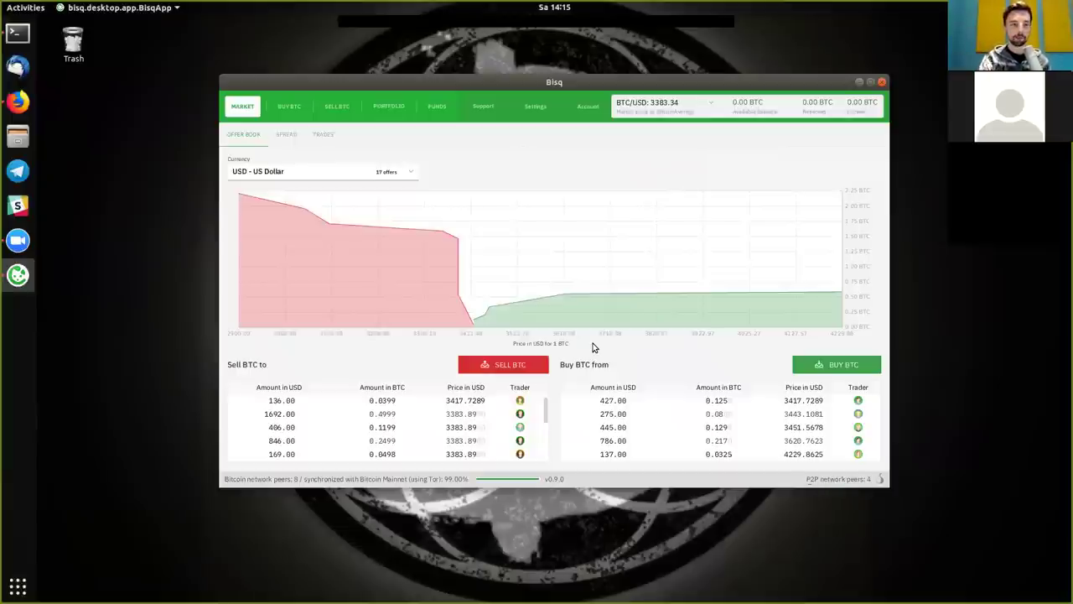
# - Switch to Firefox and view the beginning of the Bisq homepage with its introduction and download option
pyautogui.click(17, 102)
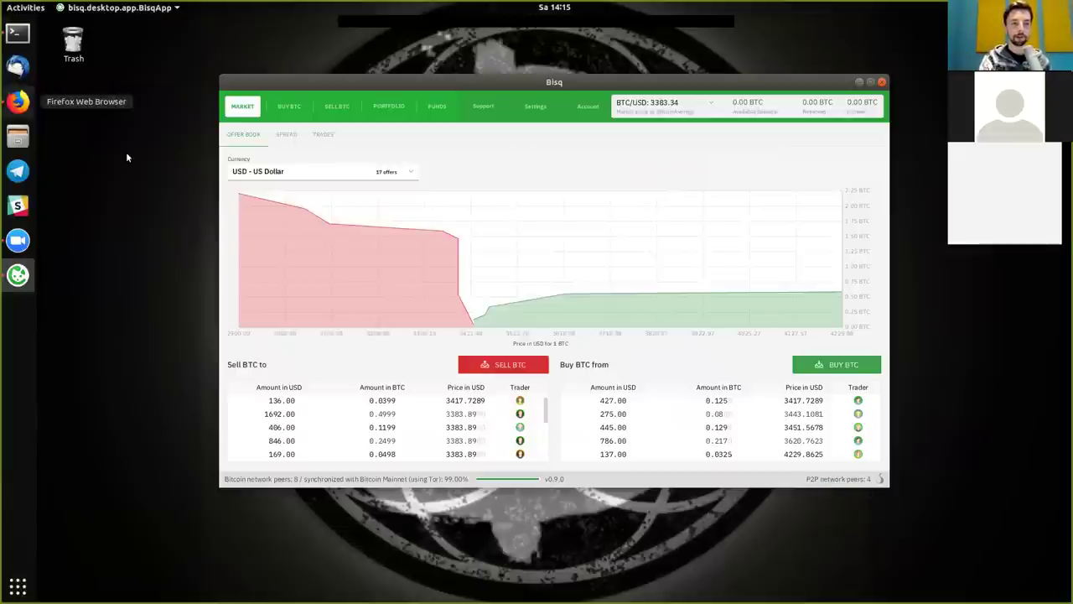
pyautogui.scroll(10, 437, 277)
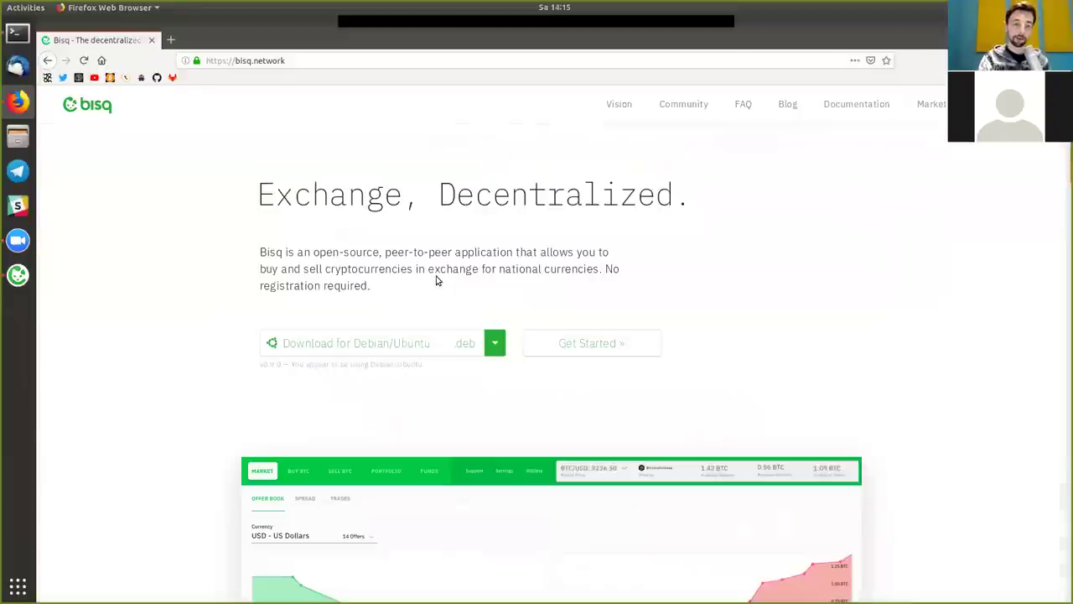